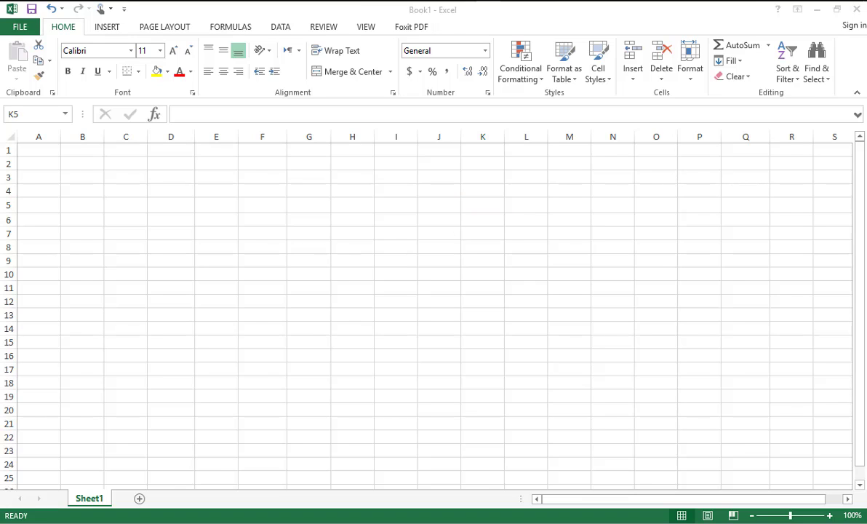
left_click(43, 152)
left_click_drag(21, 149, 222, 148)
left_click_drag(297, 149, 496, 169)
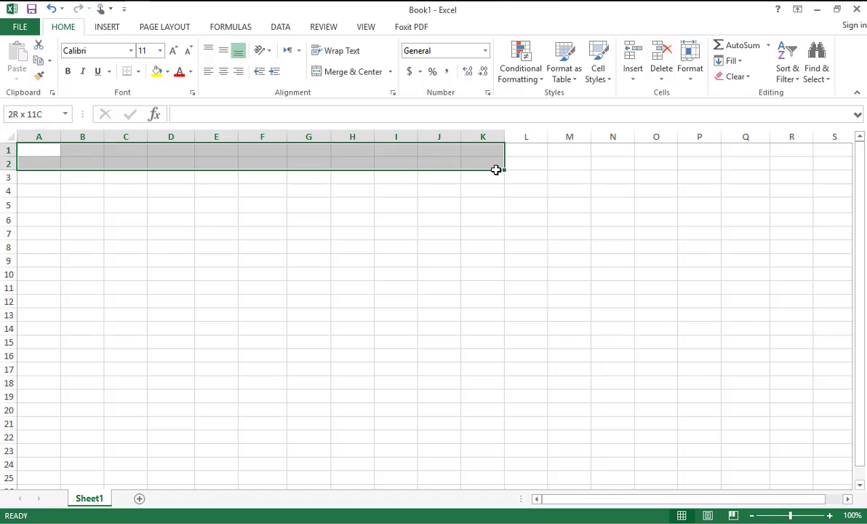
- Enter the numbers 12, 16, 49, 53 and 793 in cells B3 to B7
left_click(169, 229)
key("Up")
key("Up")
key("Up")
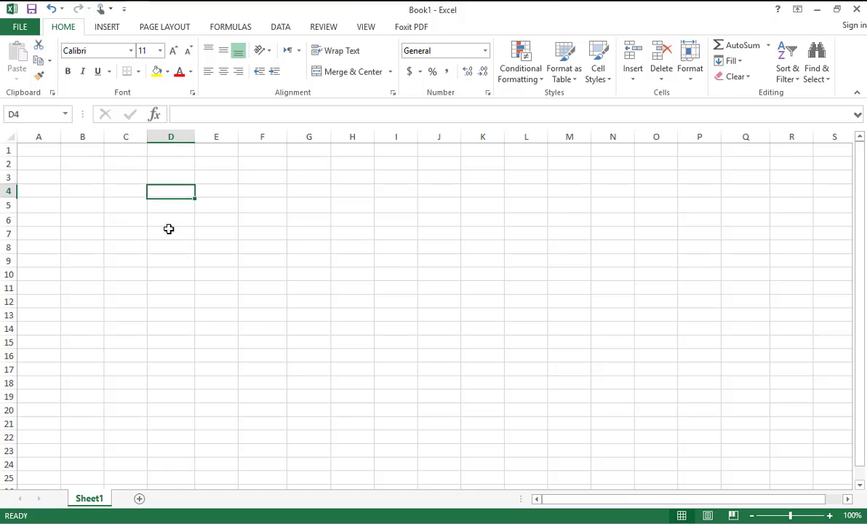
key("Up")
key("Left")
key("Left")
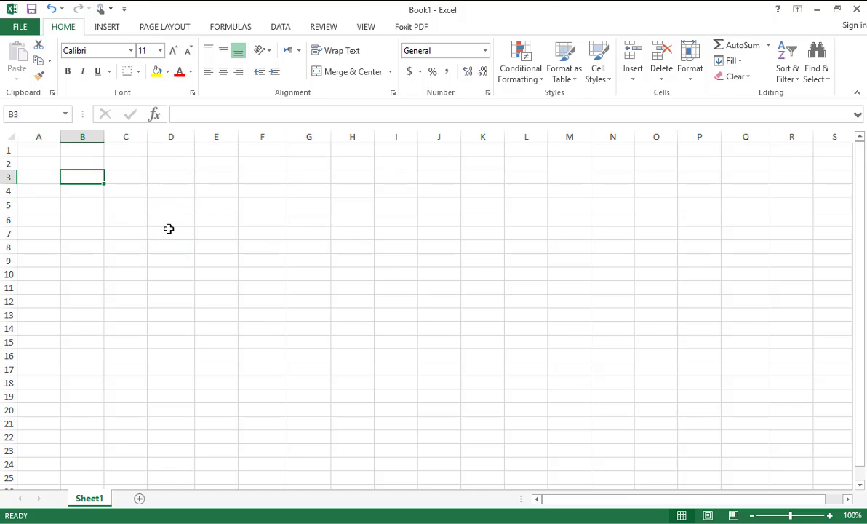
type("12")
key("Return")
type("1")
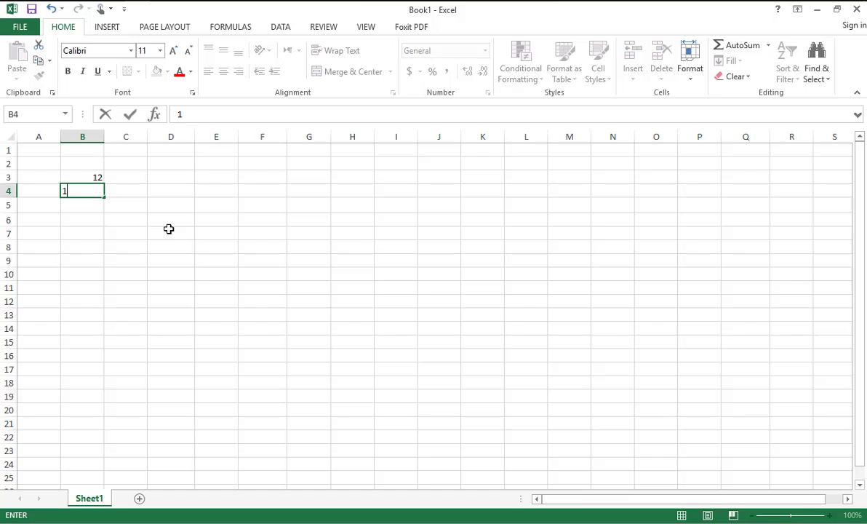
type("6")
key("Return")
type("49")
key("Return")
type("53")
key("Return")
type("79")
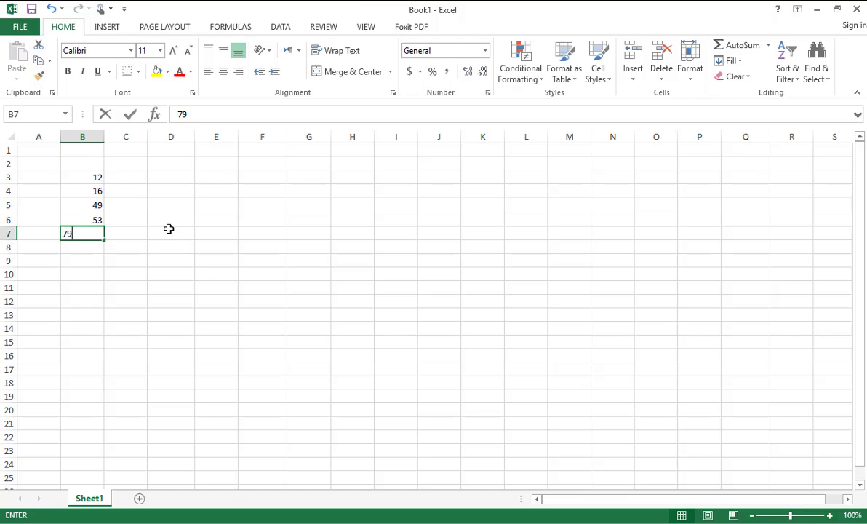
type("3")
key("Return")
- Select the range A3:C9 and preview the built-in cell styles on it
key("Up")
key("Up")
key("Up")
key("Up")
key("Up")
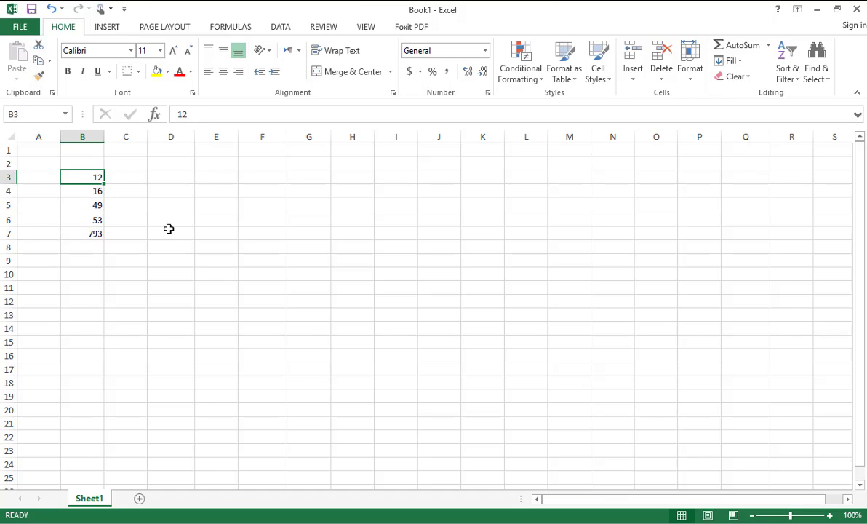
key("Left")
key("shift+Right")
key("shift+Right")
key("shift+Down")
key("shift+Down")
key("shift+Down")
key("shift+Down")
key("shift+Down")
key("shift+Down")
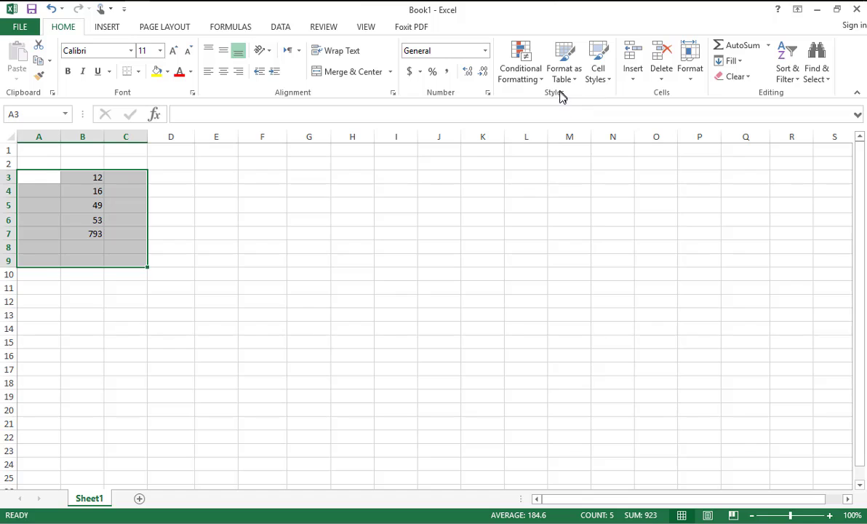
left_click(603, 77)
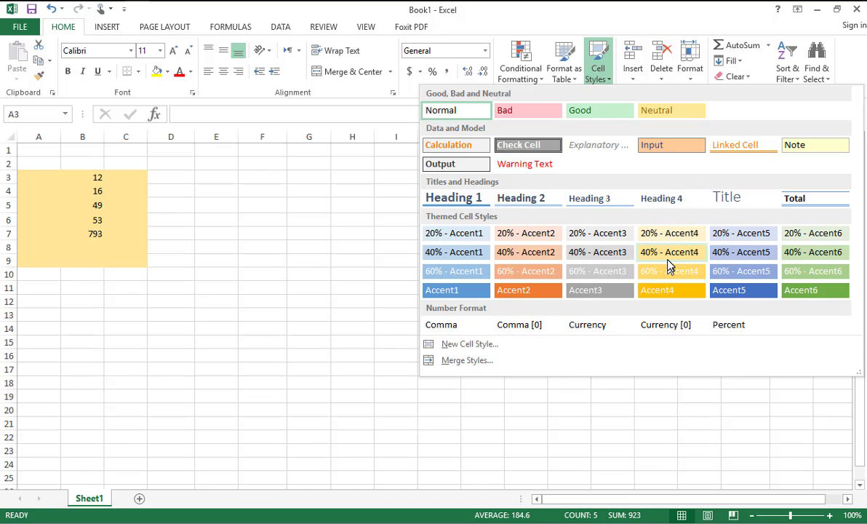
left_click(284, 247)
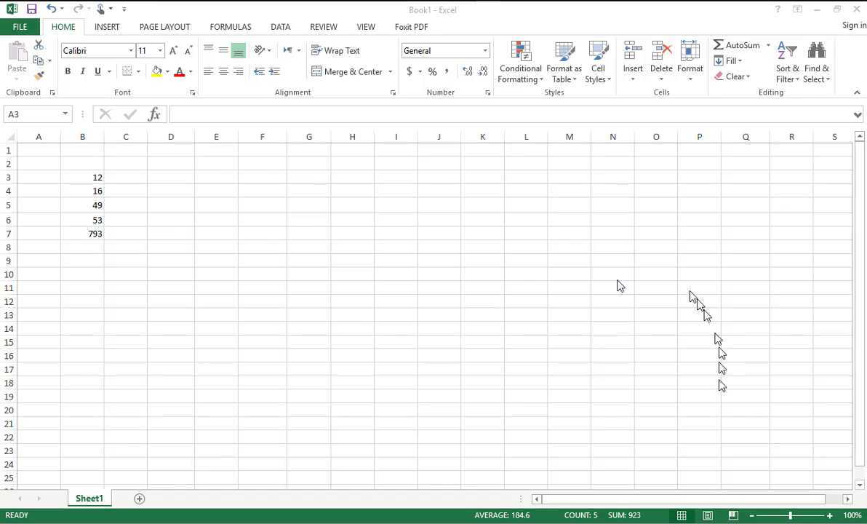
left_click(146, 188)
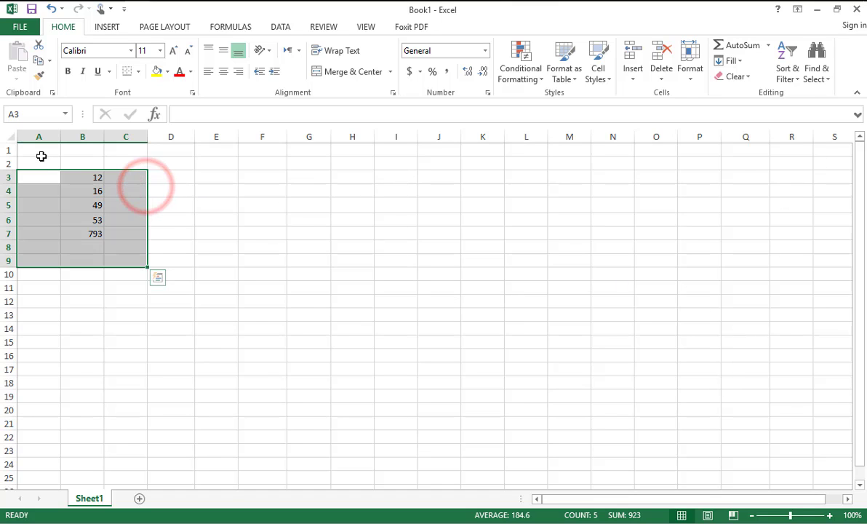
left_click(601, 77)
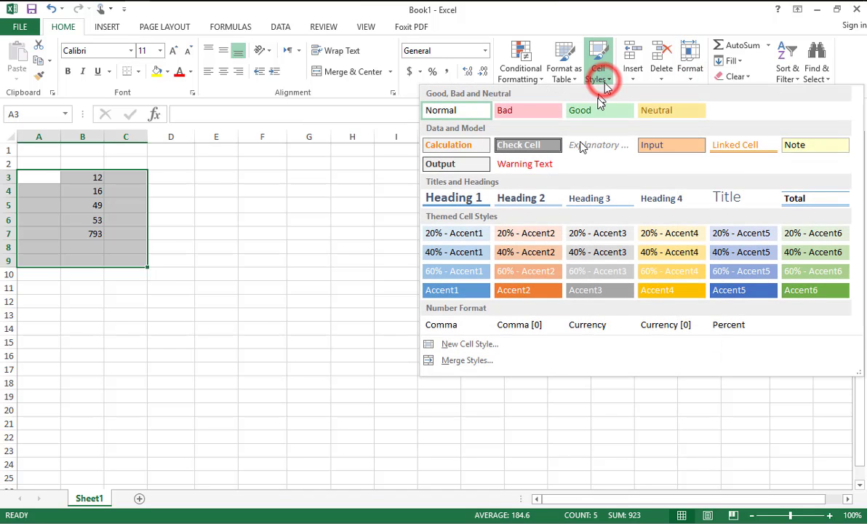
left_click(489, 347)
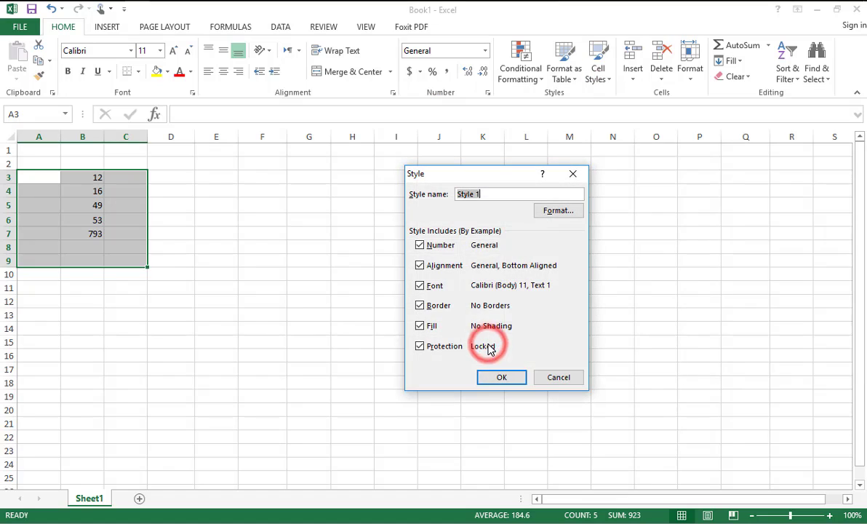
left_click(495, 193)
left_click_drag(495, 194, 458, 194)
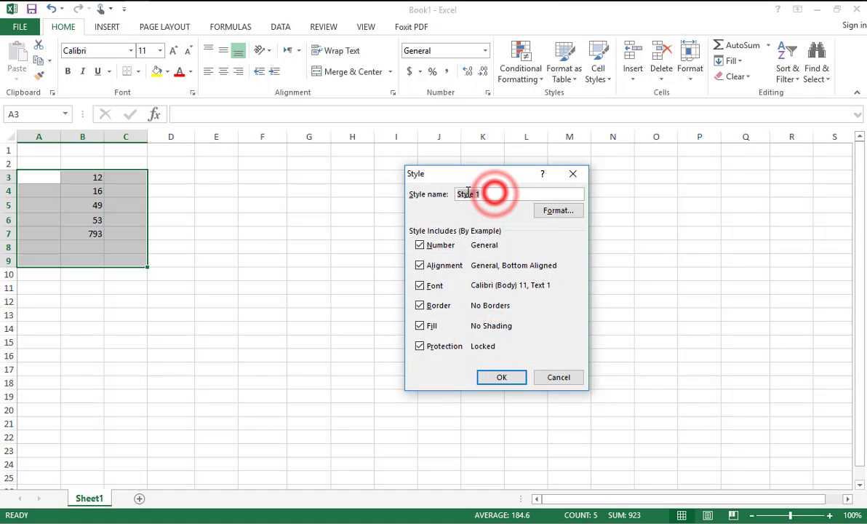
left_click(602, 80)
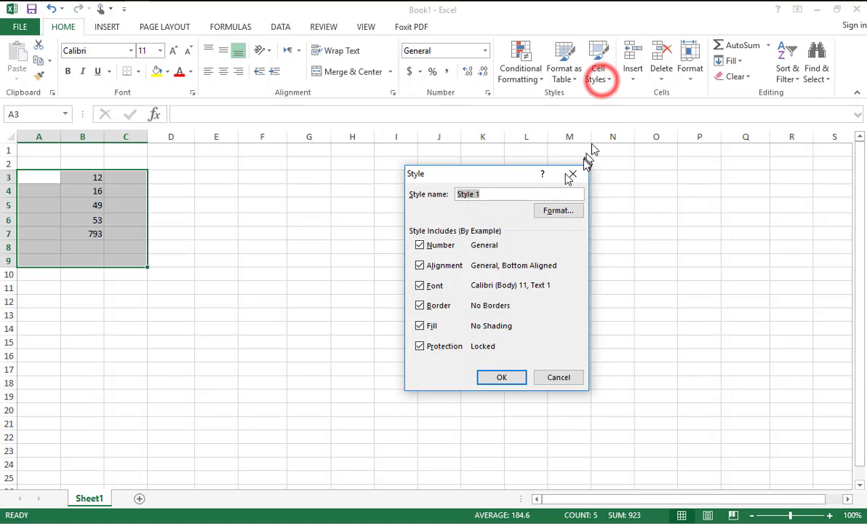
left_click(573, 174)
- Start a new cell style for the selected range and set its number format to the Time category
left_click(598, 81)
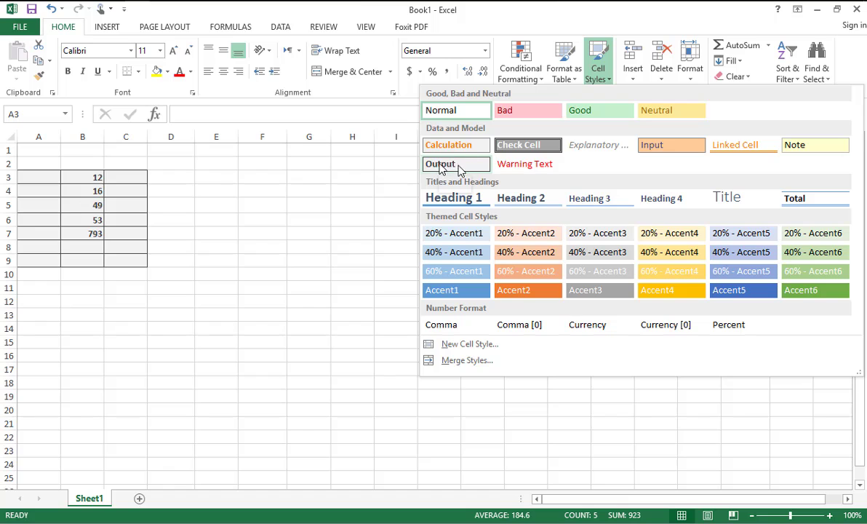
left_click(477, 345)
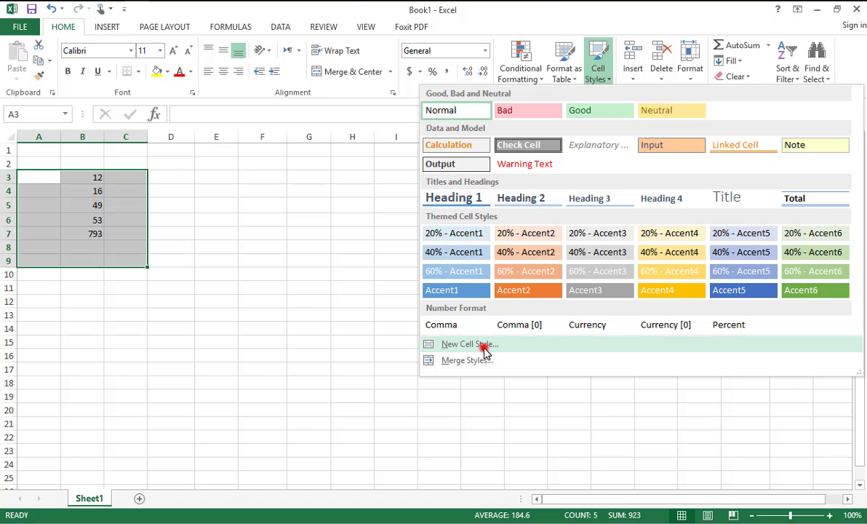
left_click_drag(485, 195, 453, 195)
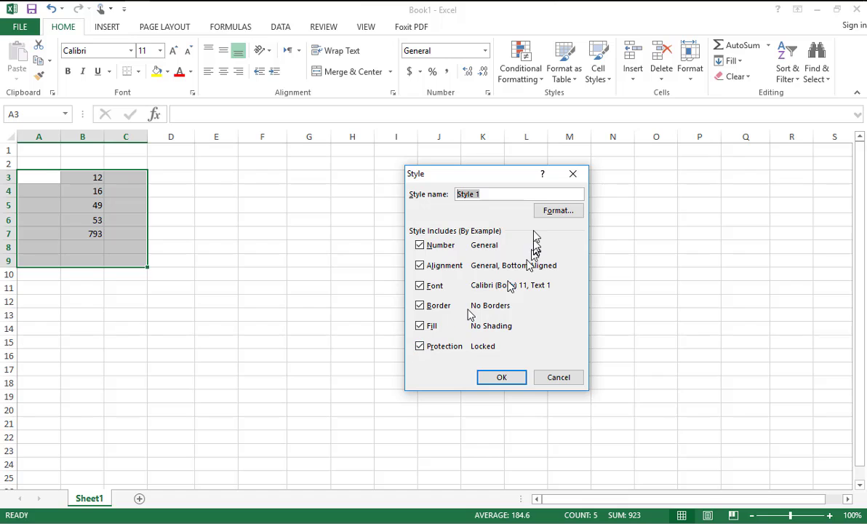
left_click(559, 211)
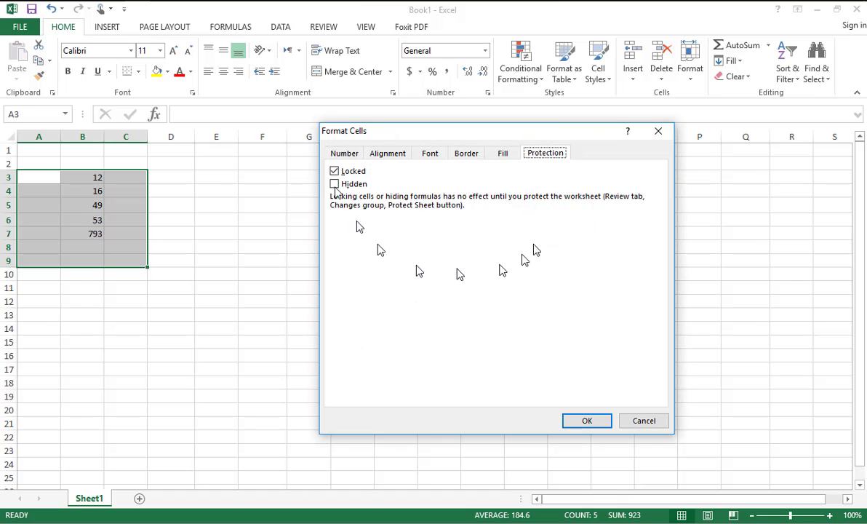
left_click(355, 156)
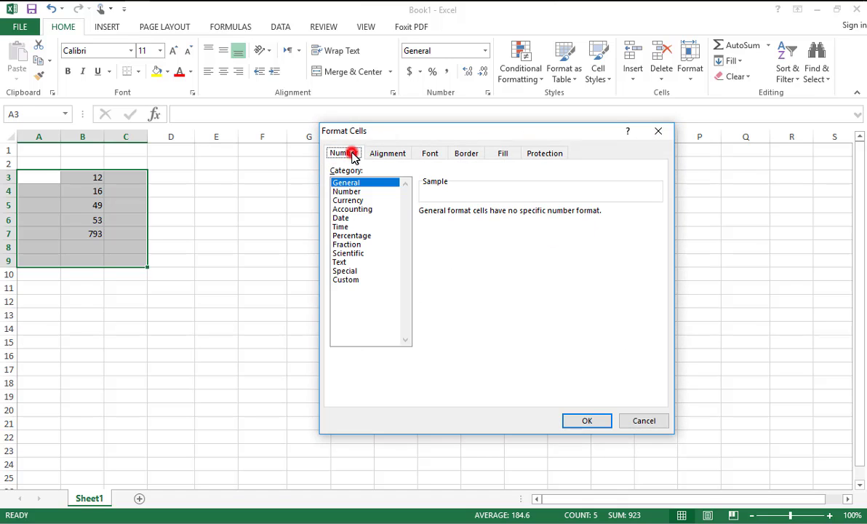
left_click(367, 201)
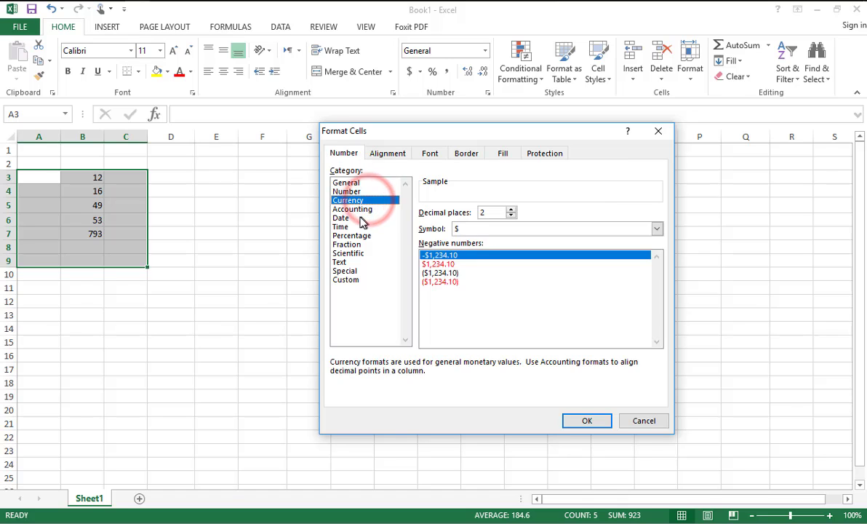
left_click(360, 219)
left_click(359, 228)
- Set the new style's font size to 18 and its font color to gold (Accent 4)
left_click(386, 153)
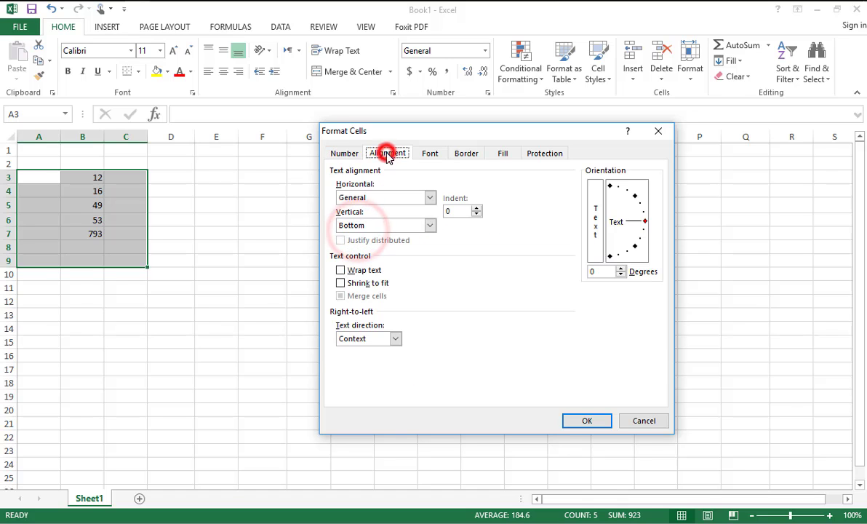
left_click(430, 153)
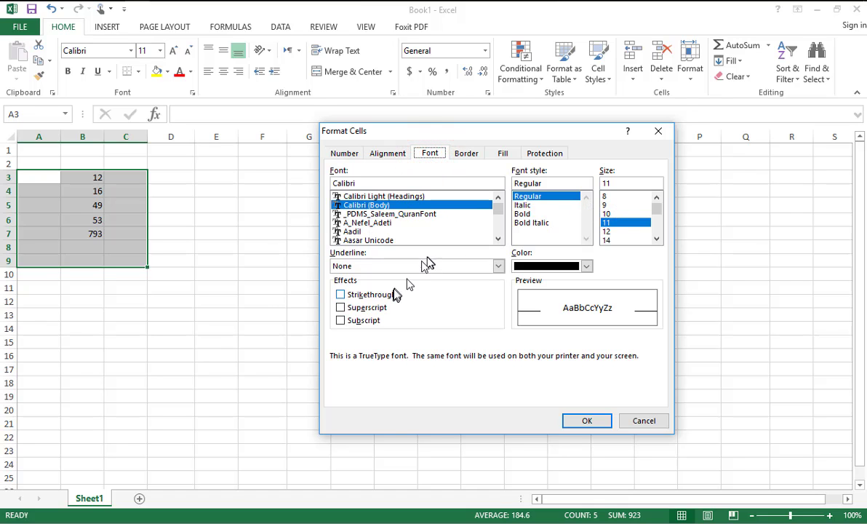
left_click(657, 238)
left_click(624, 231)
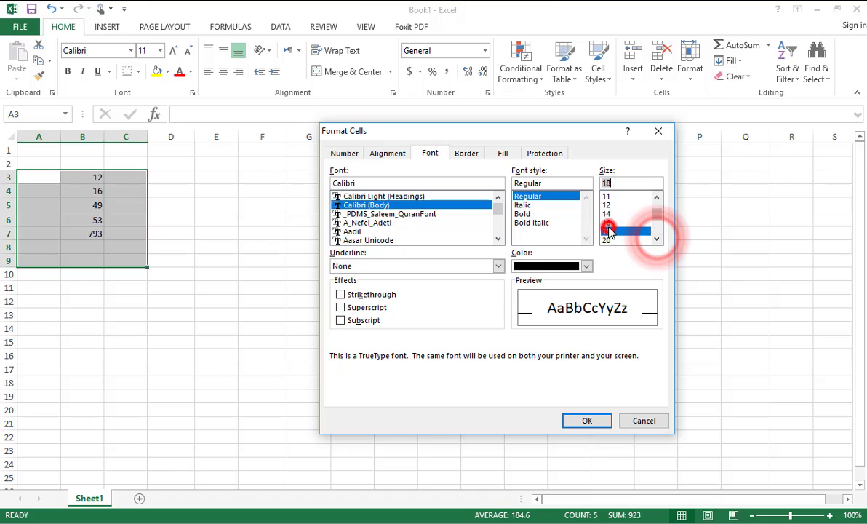
left_click(586, 265)
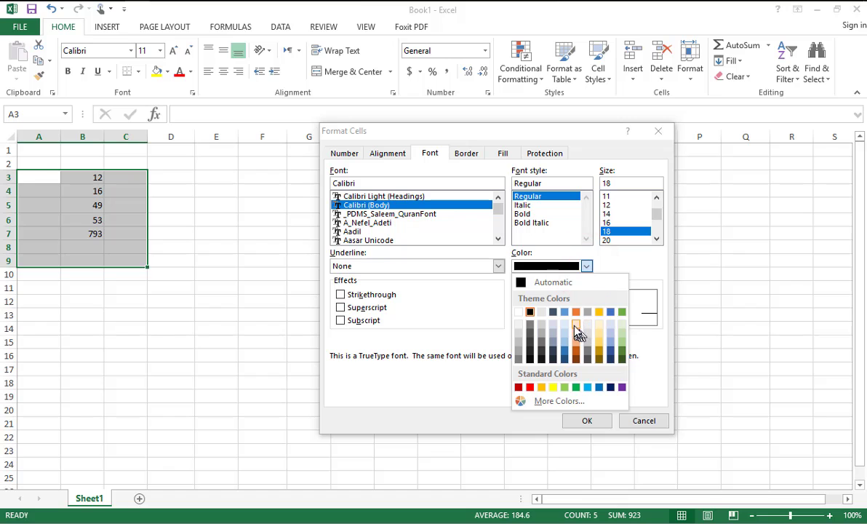
left_click(599, 313)
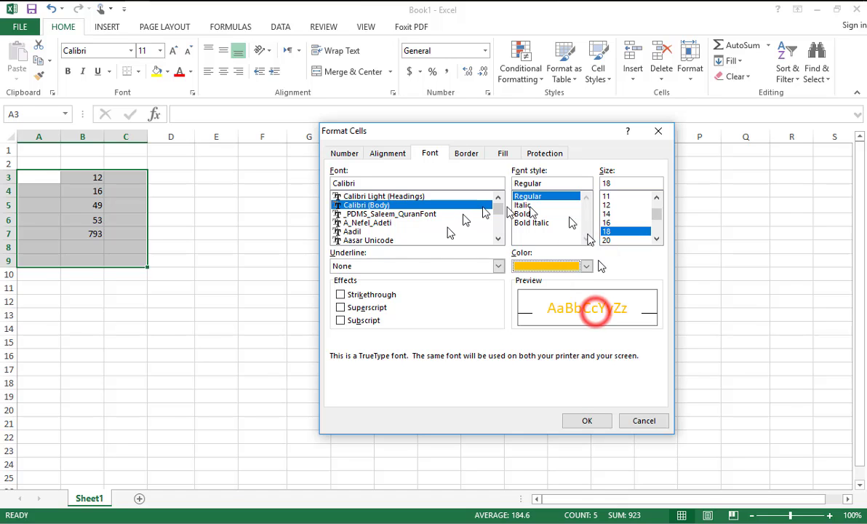
- Save the new cell style as Style 1 and apply it to the range A3:C9
left_click(467, 152)
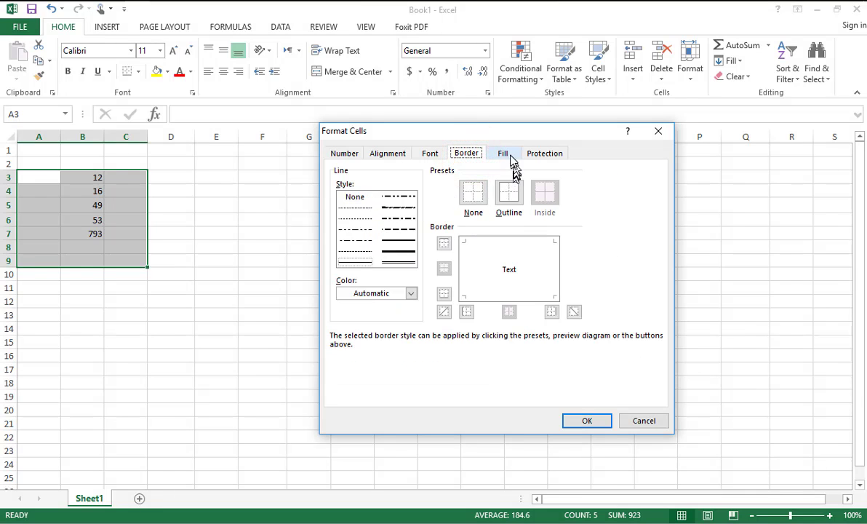
left_click(502, 153)
left_click(587, 421)
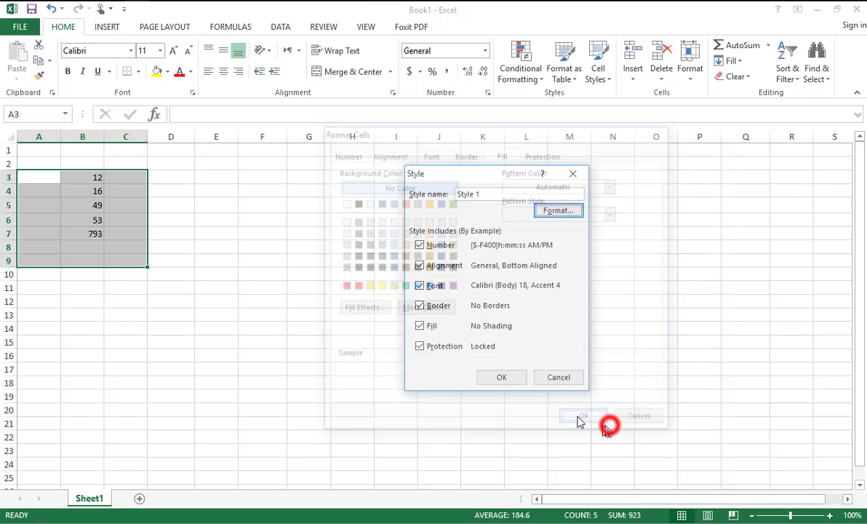
left_click(502, 379)
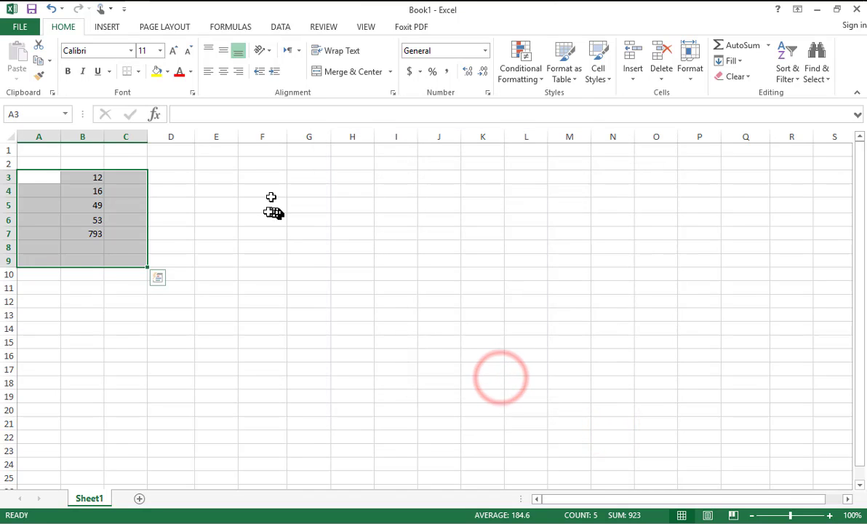
left_click(606, 83)
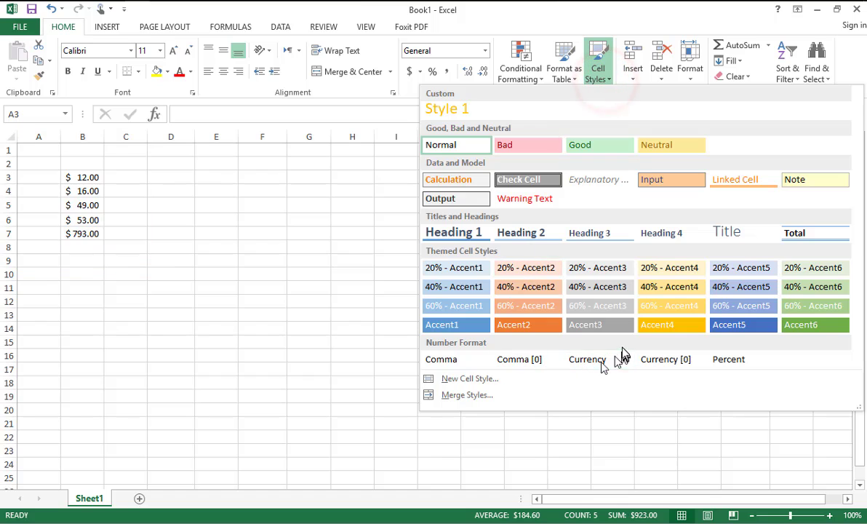
left_click(461, 110)
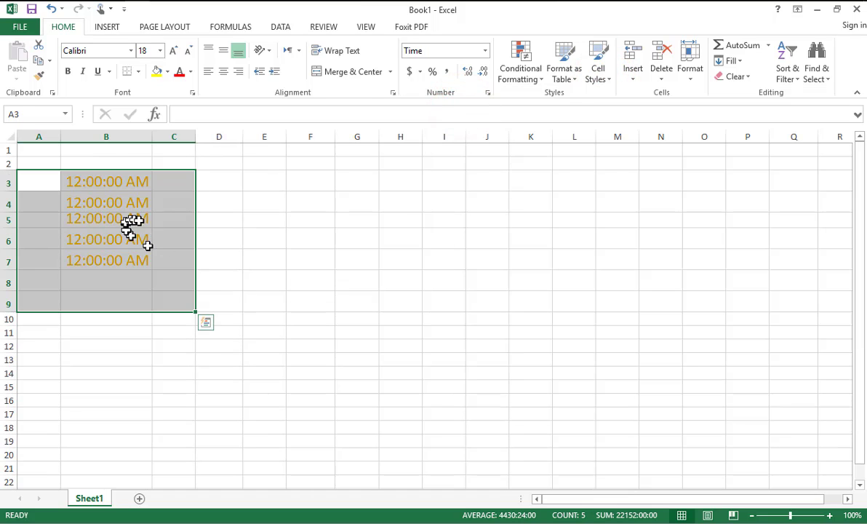
- Modify the custom cell style Style 1 so its number format uses the General category, then deselect the range
left_click(599, 72)
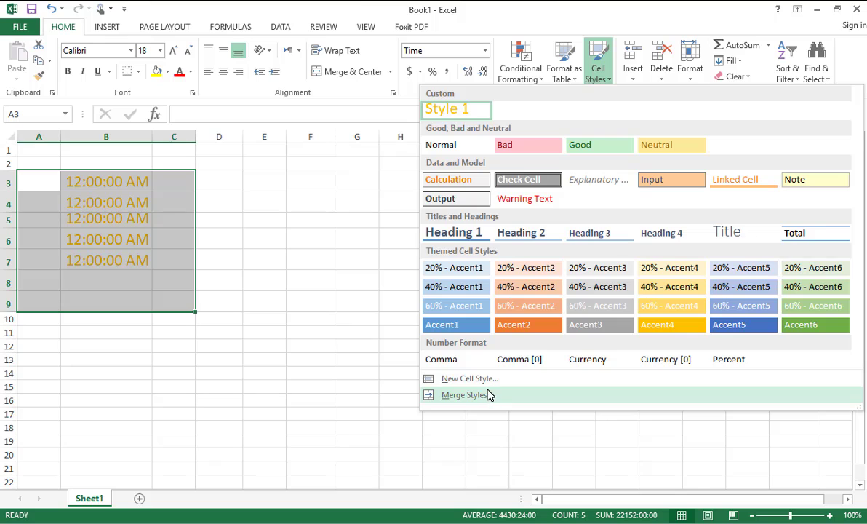
right_click(468, 117)
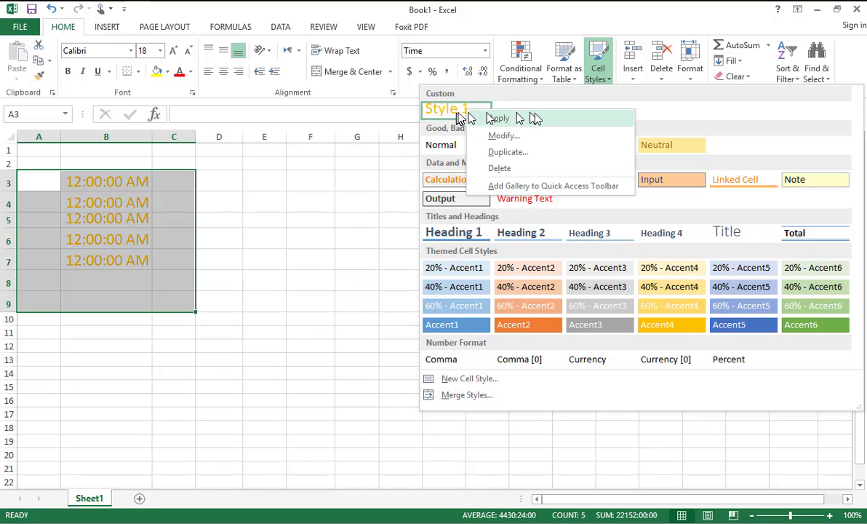
left_click(518, 137)
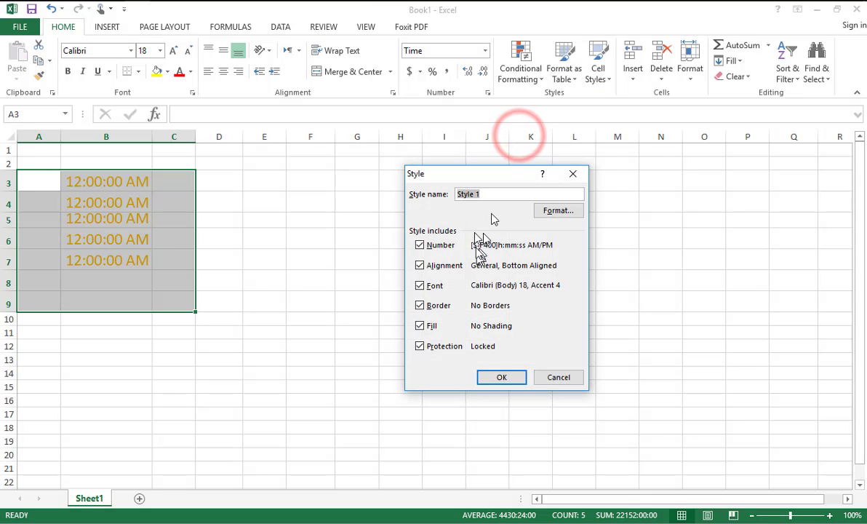
left_click(564, 210)
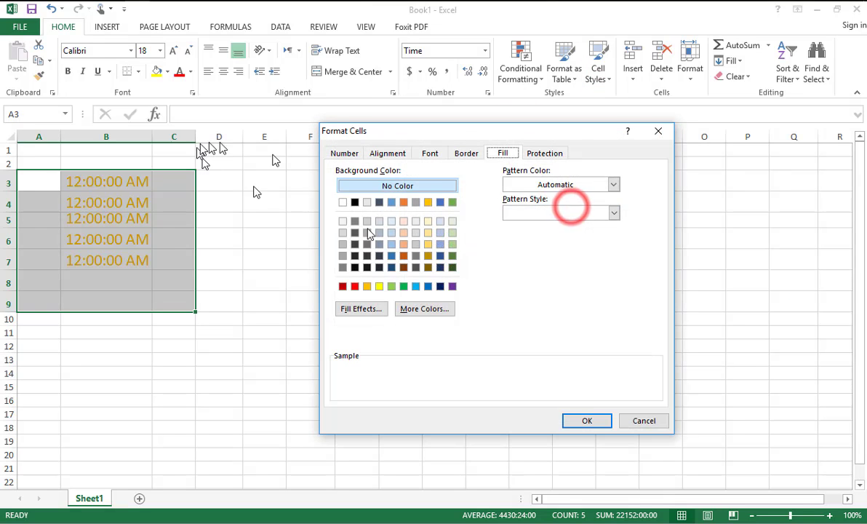
left_click(374, 152)
left_click(344, 153)
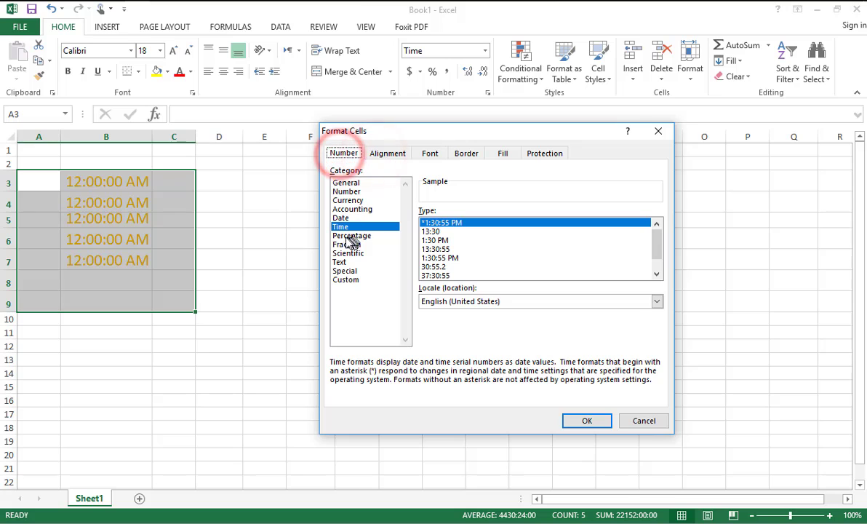
left_click(346, 182)
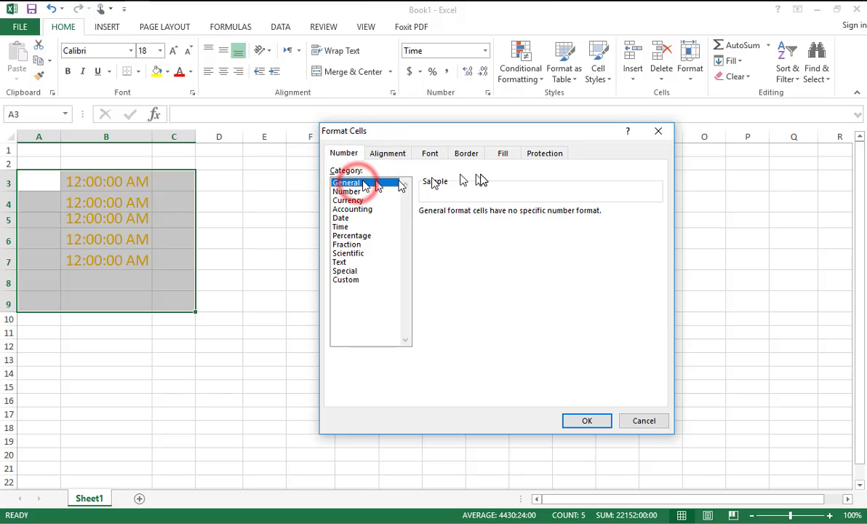
left_click(587, 421)
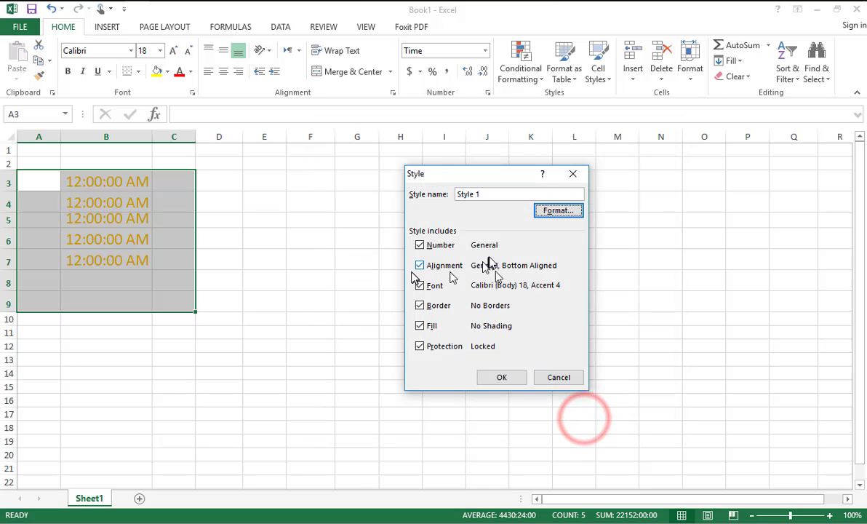
left_click(498, 378)
left_click(310, 235)
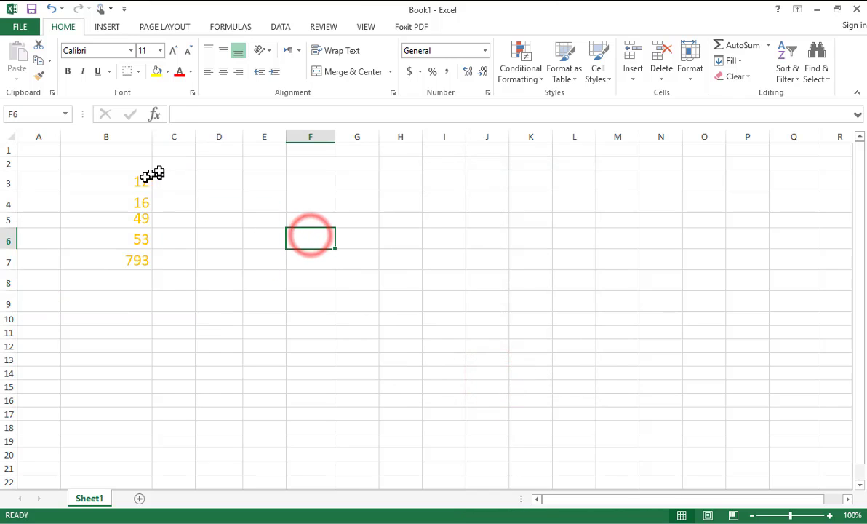
left_click_drag(144, 180, 144, 308)
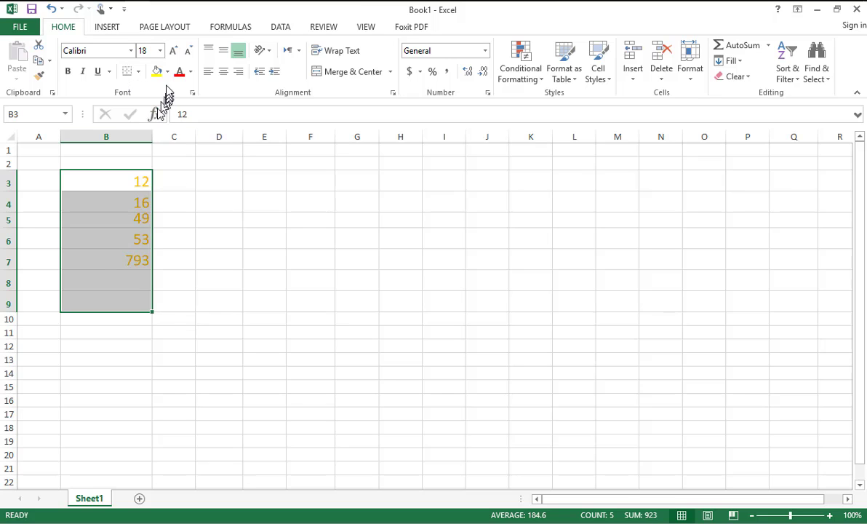
left_click(125, 237)
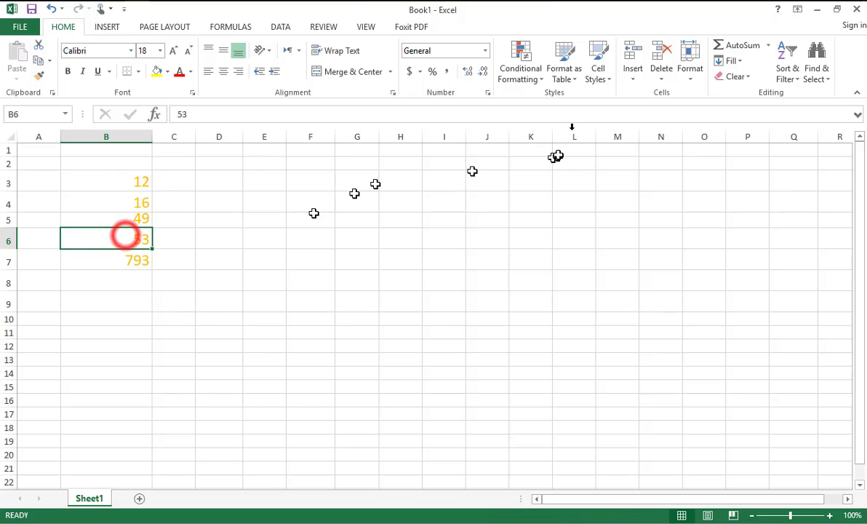
left_click(607, 74)
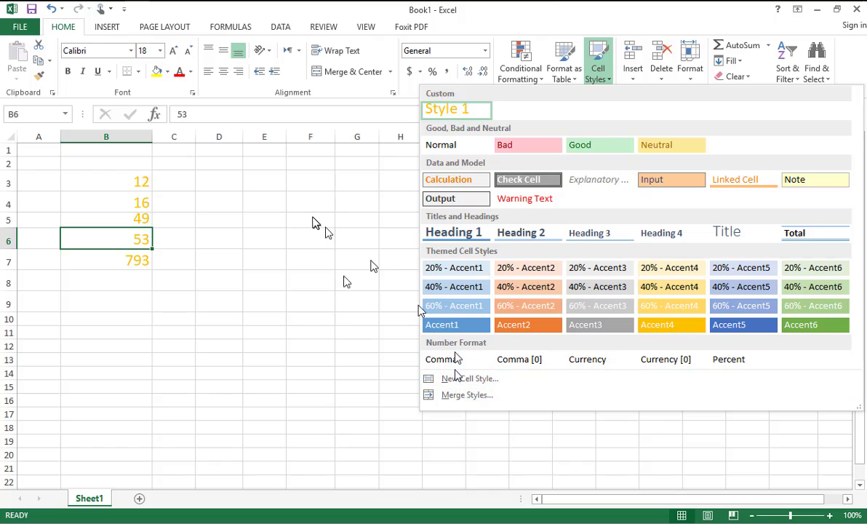
left_click(232, 204)
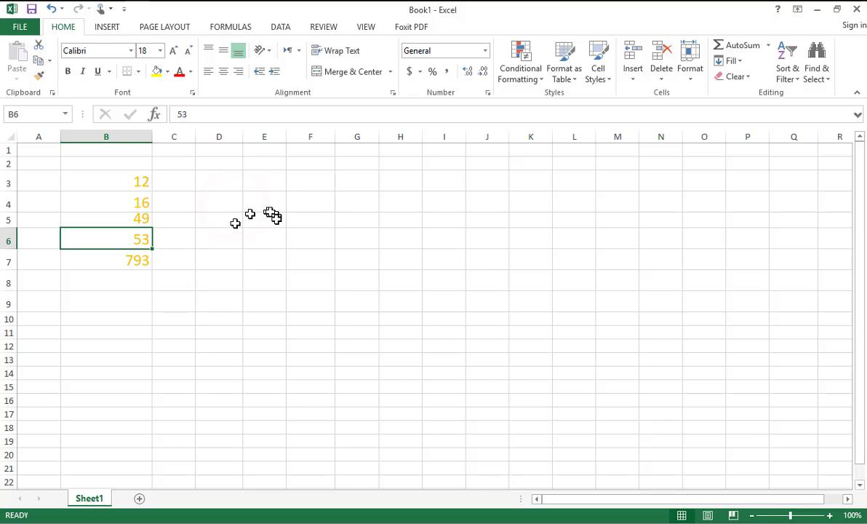